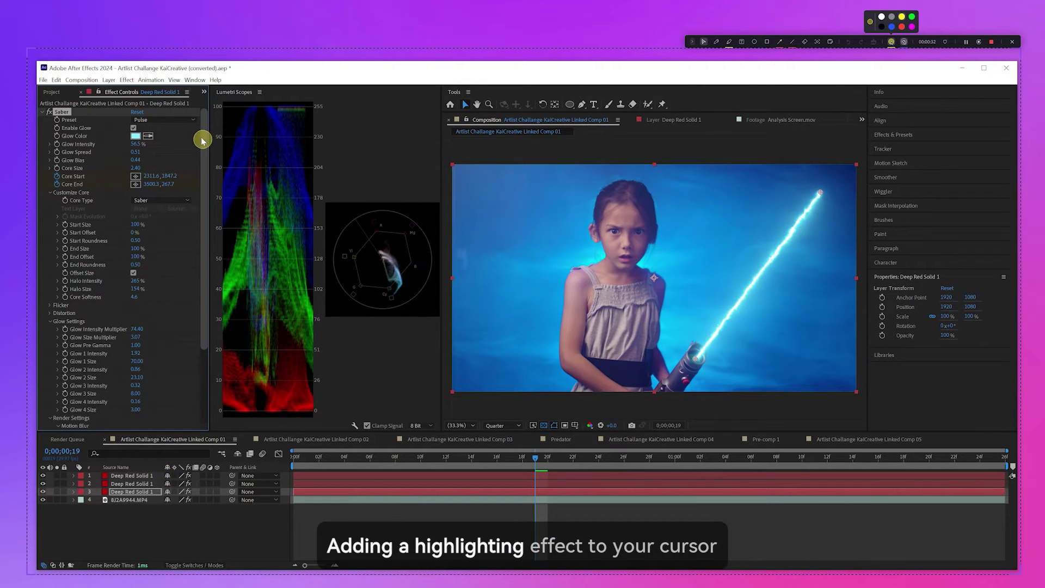
- Change the Glow Color swatch from cyan to green at 100% brightness and confirm it
{"action": "left_click", "coordinate": [135, 135]}
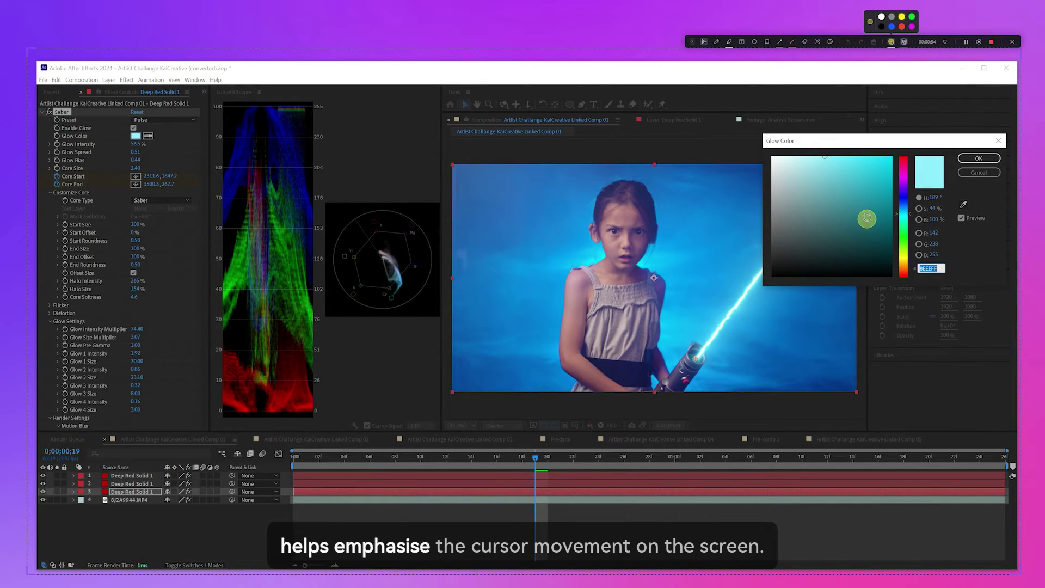
{"action": "left_click_drag", "start_coordinate": [902, 243], "coordinate": [906, 238]}
{"action": "left_click_drag", "start_coordinate": [898, 157], "coordinate": [951, 158]}
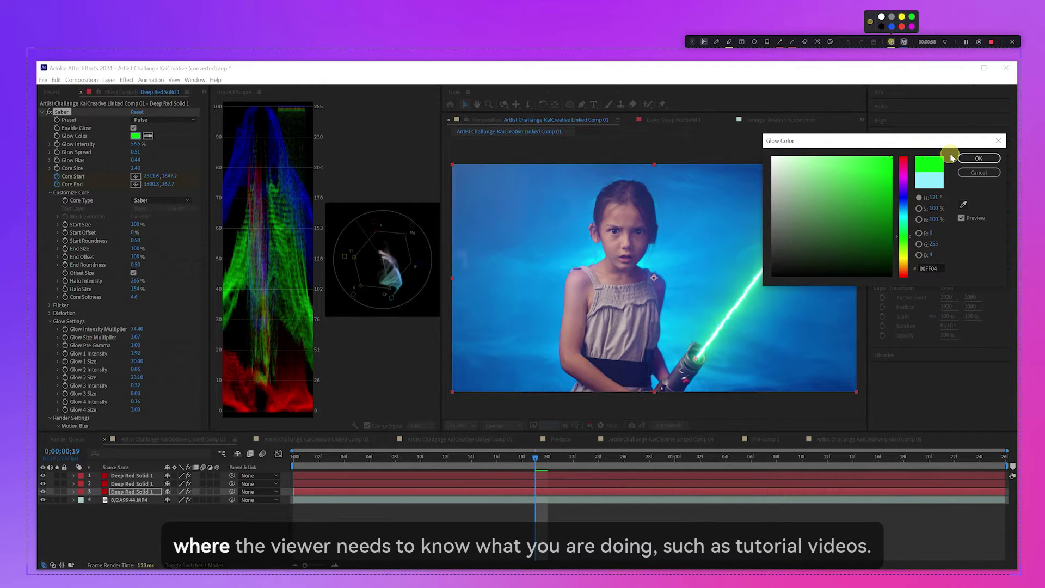
{"action": "left_click", "coordinate": [981, 159]}
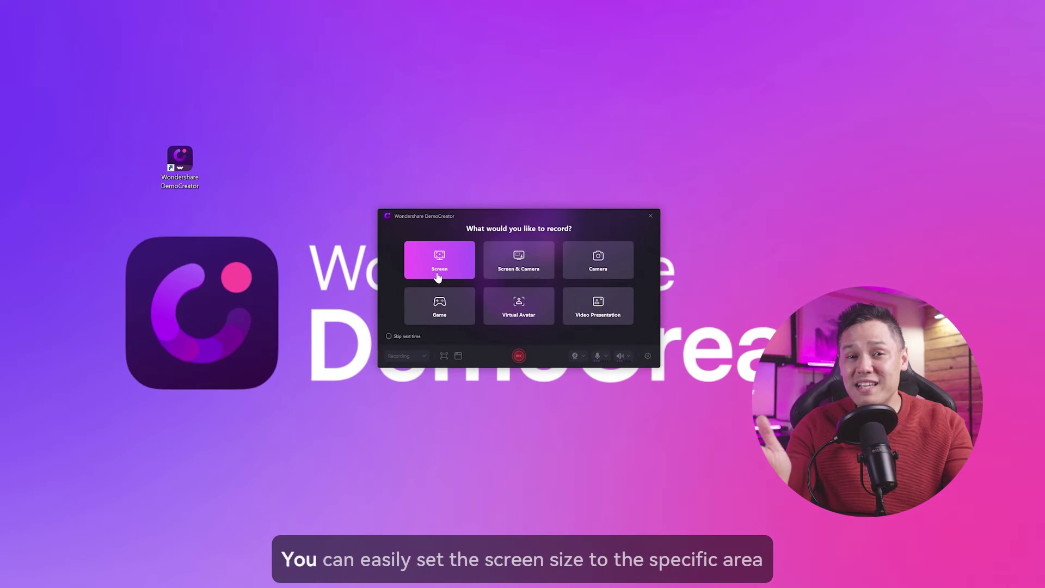
- Choose Screen recording, narrow the capture area from the left, and save the fast-merge setting
{"action": "left_click", "coordinate": [435, 272]}
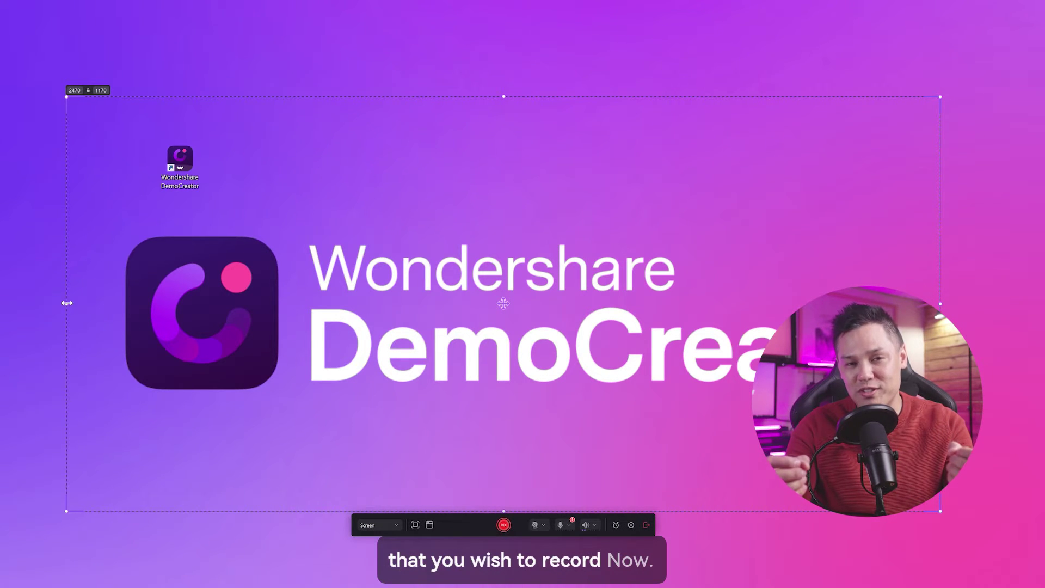
{"action": "left_click_drag", "start_coordinate": [67, 302], "coordinate": [111, 303]}
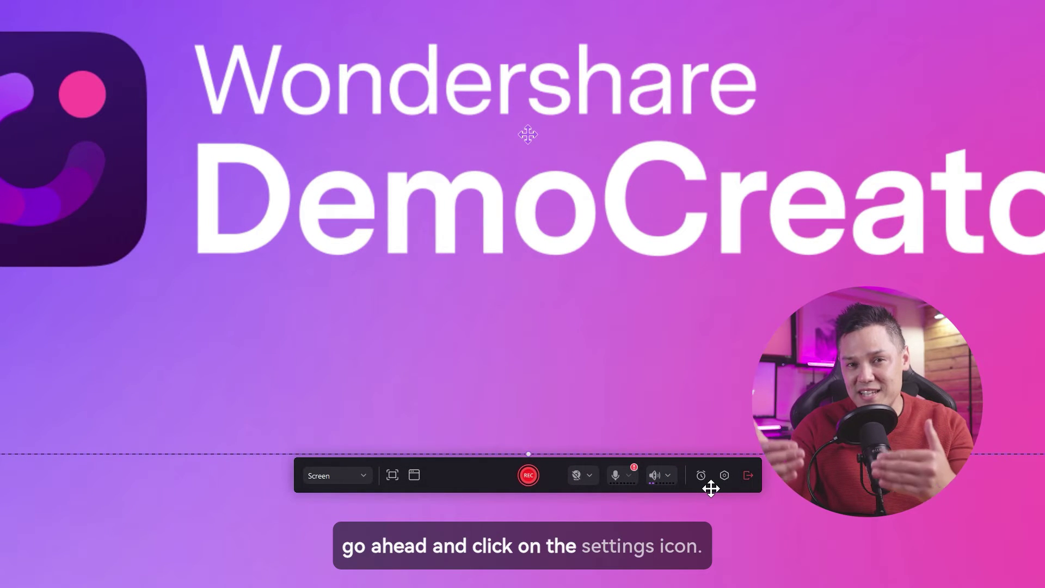
{"action": "left_click", "coordinate": [722, 482]}
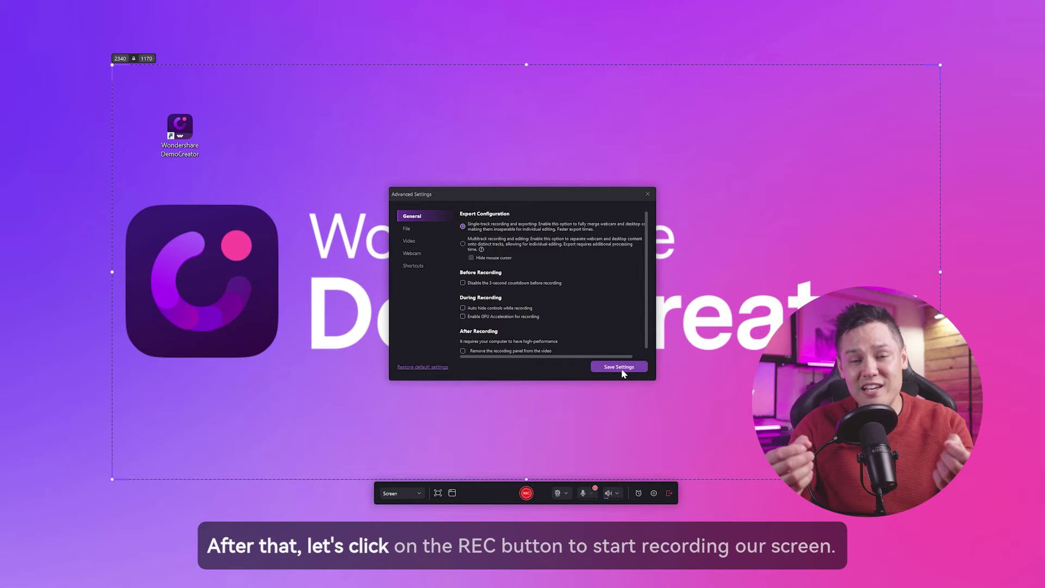
{"action": "left_click", "coordinate": [622, 369]}
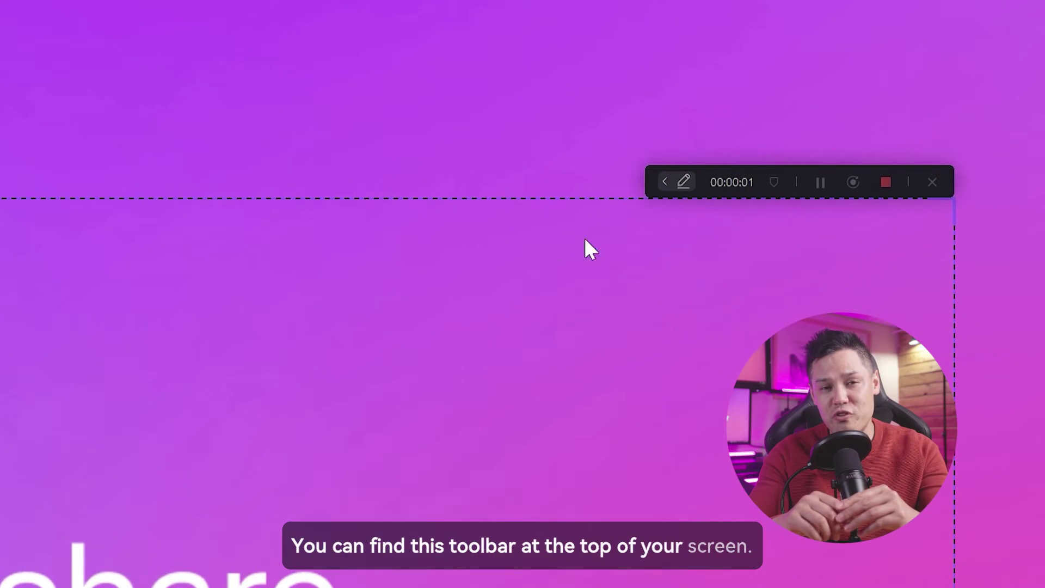
- Expand the annotation toolbar and turn on a yellow cursor highlight
{"action": "left_click", "coordinate": [663, 185]}
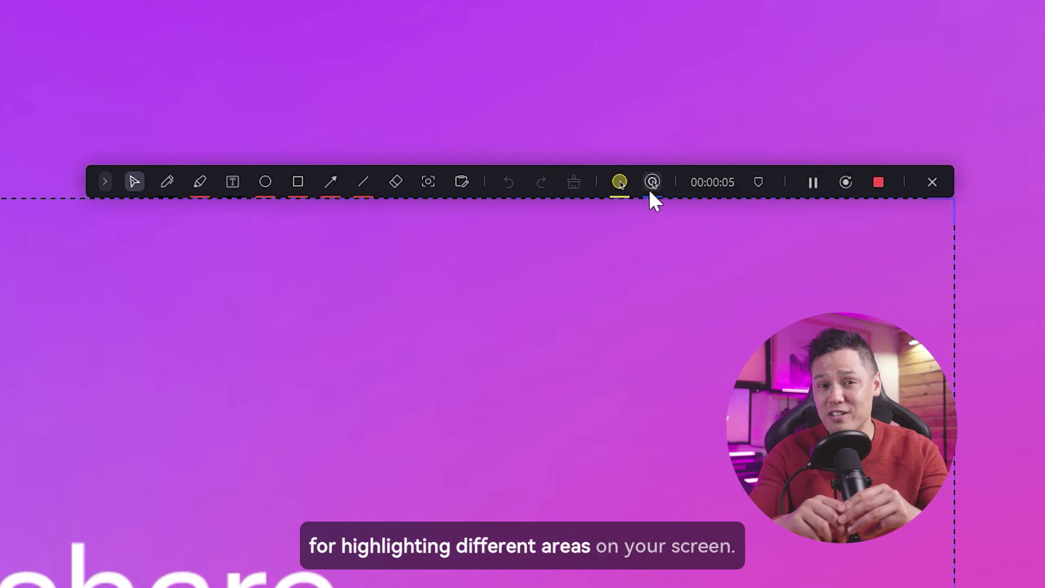
{"action": "left_click", "coordinate": [651, 185]}
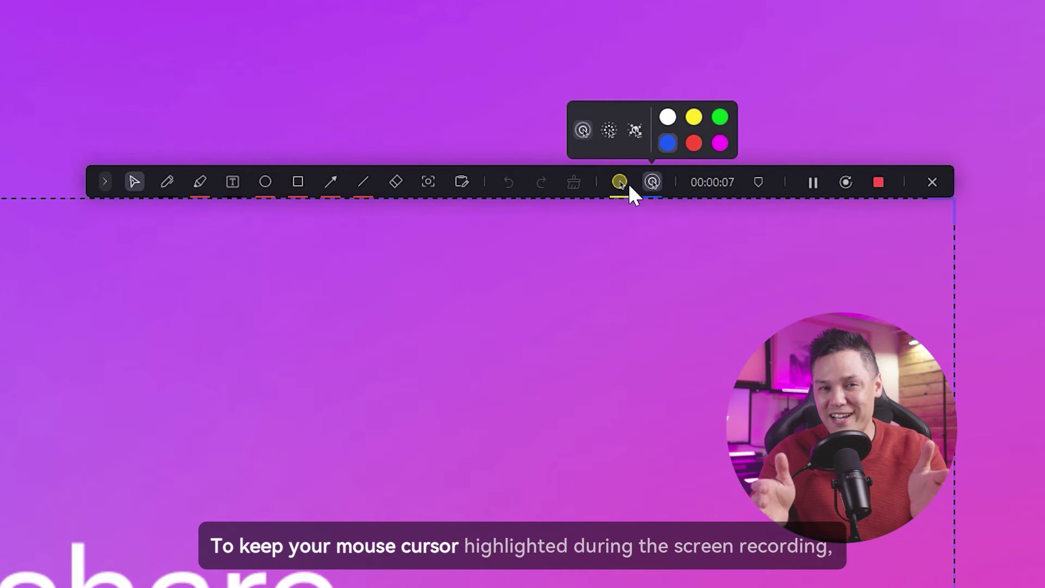
{"action": "left_click", "coordinate": [626, 184]}
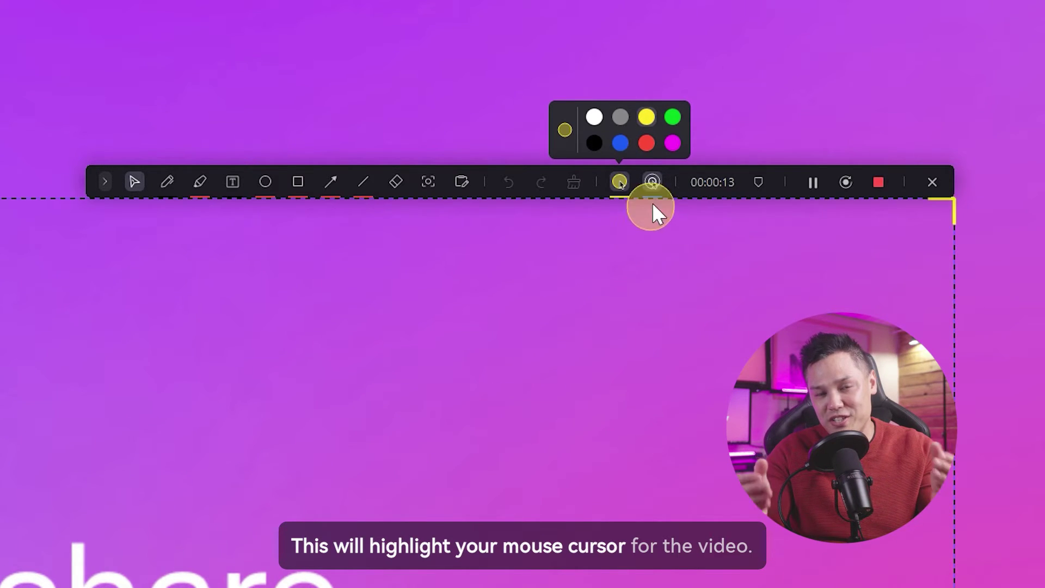
{"action": "left_click", "coordinate": [660, 185]}
- Draw with a 10px black pen, then enable Auto-Correct so a rough loop becomes a circle
{"action": "left_click", "coordinate": [582, 336]}
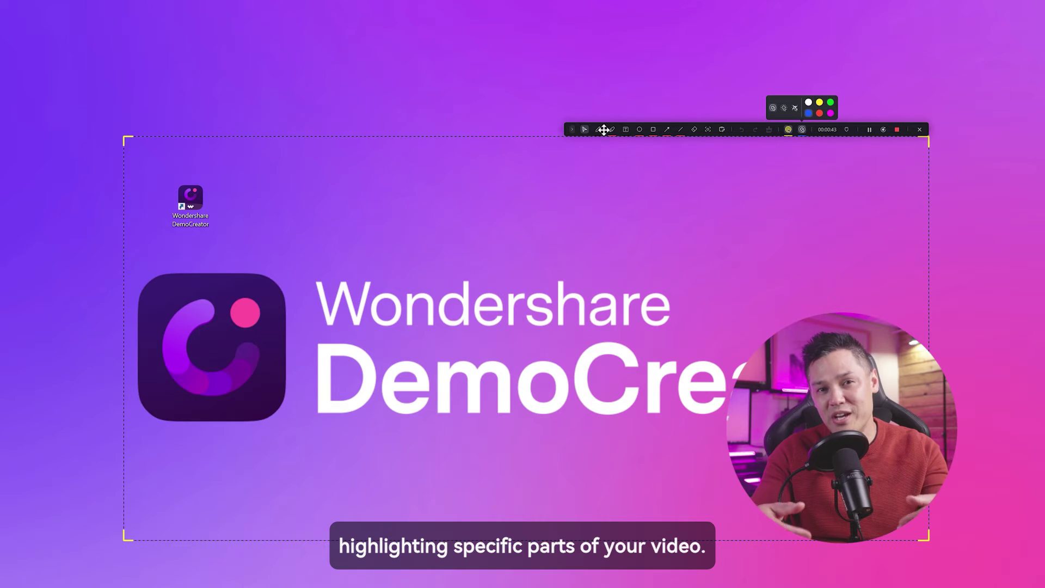
{"action": "left_click", "coordinate": [598, 129]}
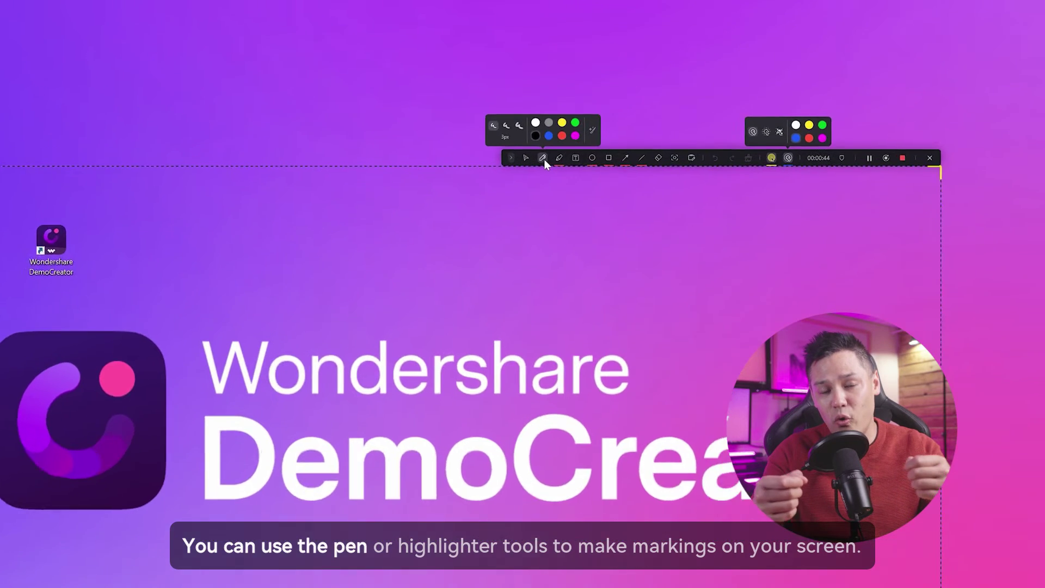
{"action": "left_click", "coordinate": [506, 126]}
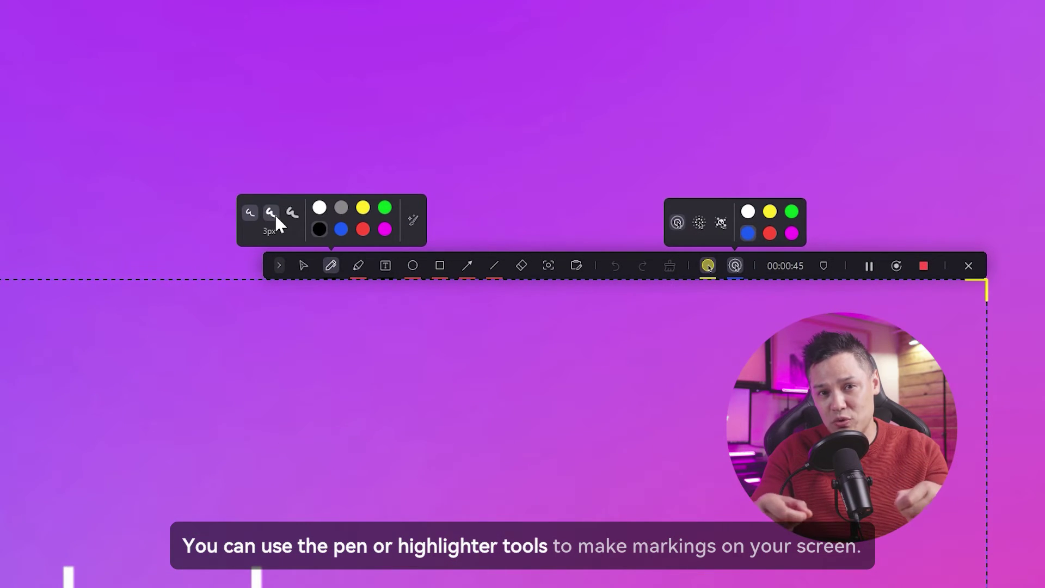
{"action": "left_click_drag", "start_coordinate": [13, 432], "coordinate": [39, 385]}
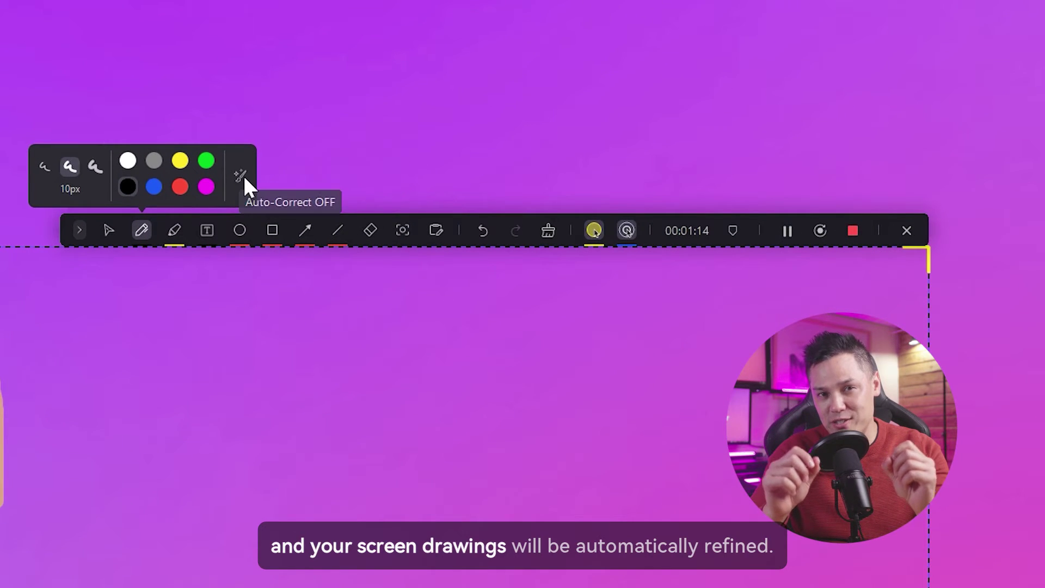
{"action": "left_click", "coordinate": [244, 178]}
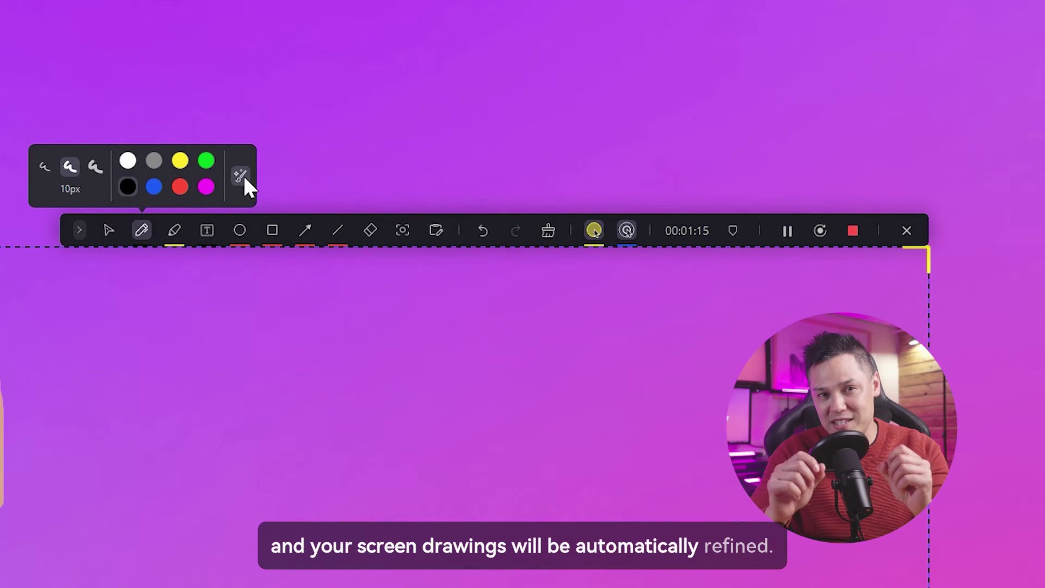
{"action": "mouse_move", "coordinate": [293, 344]}
{"action": "left_mouse_down"}
{"action": "mouse_move", "coordinate": [212, 375]}
{"action": "mouse_move", "coordinate": [190, 437]}
{"action": "mouse_move", "coordinate": [221, 506]}
{"action": "mouse_move", "coordinate": [290, 528]}
{"action": "mouse_move", "coordinate": [350, 497]}
{"action": "mouse_move", "coordinate": [359, 426]}
{"action": "mouse_move", "coordinate": [328, 359]}
{"action": "mouse_move", "coordinate": [289, 346]}
{"action": "left_mouse_up"}
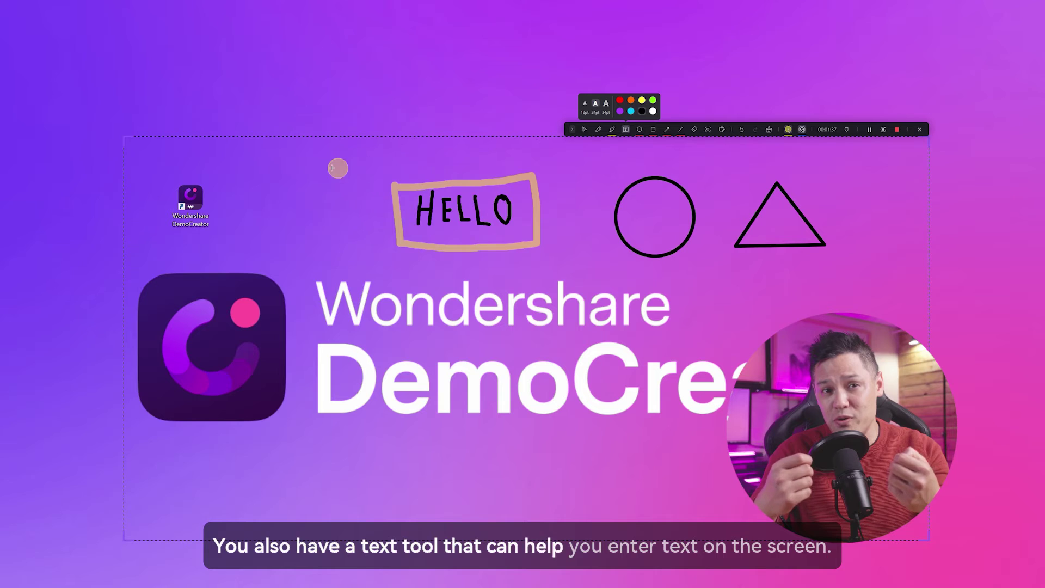
- Add the text 'TEXT TOO' and draw red and black circles plus a rectangle on screen
{"action": "left_click", "coordinate": [267, 215]}
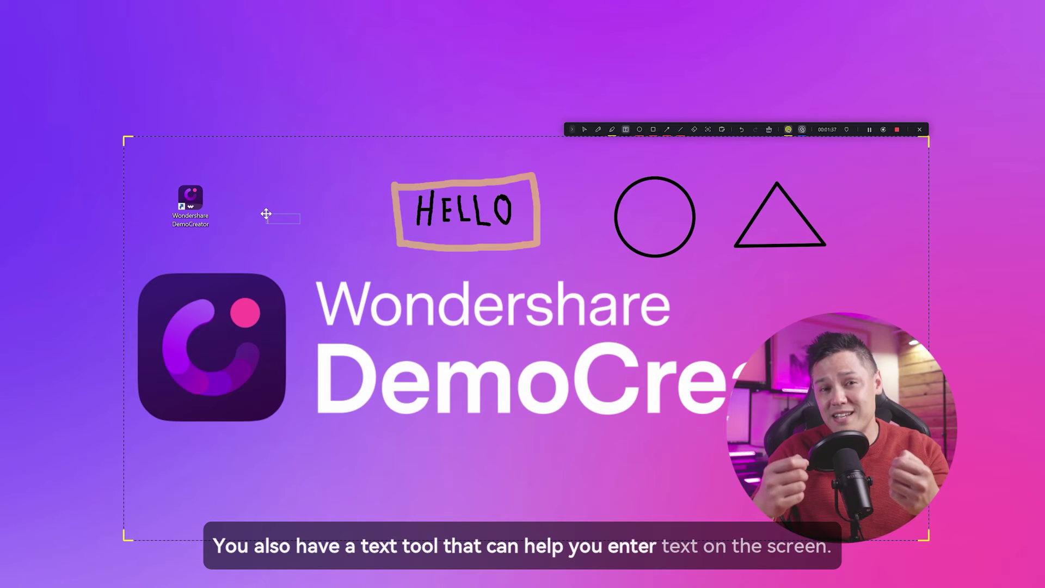
{"action": "type", "text": "TEXT TOO"}
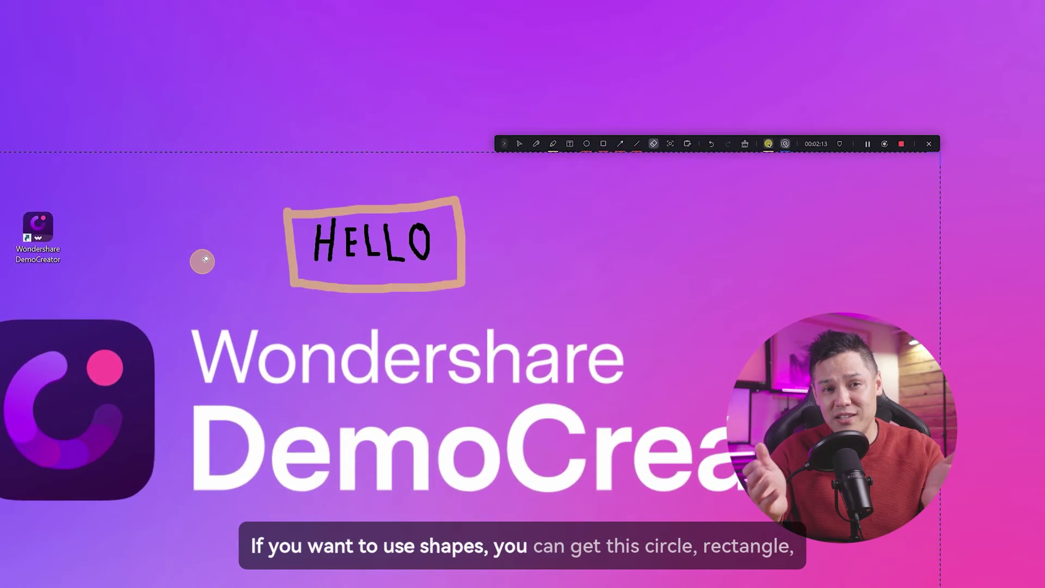
{"action": "left_click", "coordinate": [322, 215]}
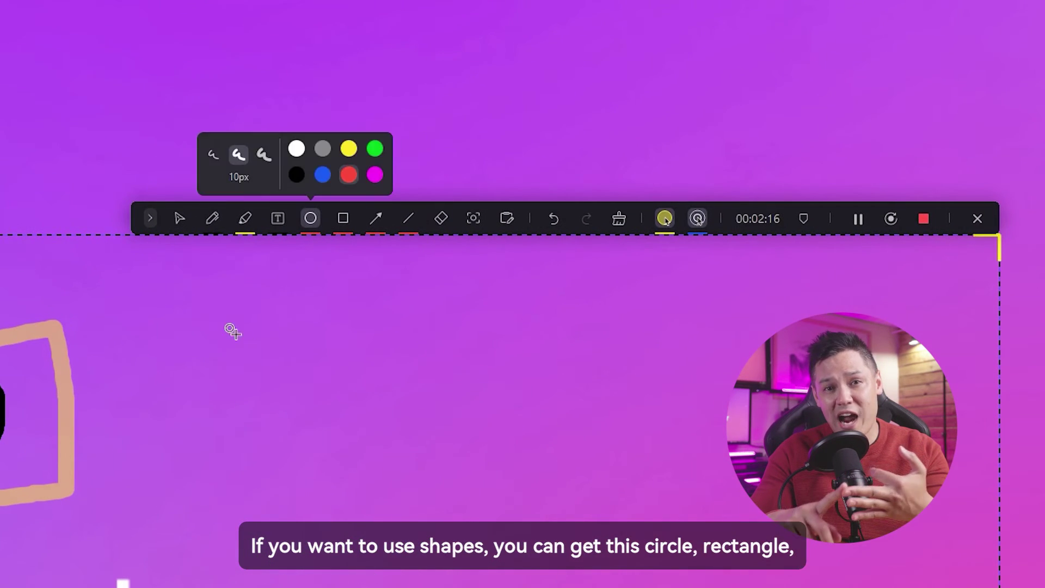
{"action": "left_click_drag", "start_coordinate": [242, 324], "coordinate": [437, 516]}
{"action": "left_click", "coordinate": [306, 167]}
{"action": "left_click_drag", "start_coordinate": [289, 368], "coordinate": [393, 475]}
{"action": "left_click", "coordinate": [354, 215]}
{"action": "mouse_move", "coordinate": [483, 318]}
{"action": "left_mouse_down"}
{"action": "mouse_move", "coordinate": [542, 424]}
{"action": "mouse_move", "coordinate": [683, 510]}
{"action": "left_mouse_up"}
{"action": "left_click_drag", "start_coordinate": [521, 367], "coordinate": [662, 470]}
- Erase the red and black rectangles and the red and black circles
{"action": "left_click", "coordinate": [440, 217]}
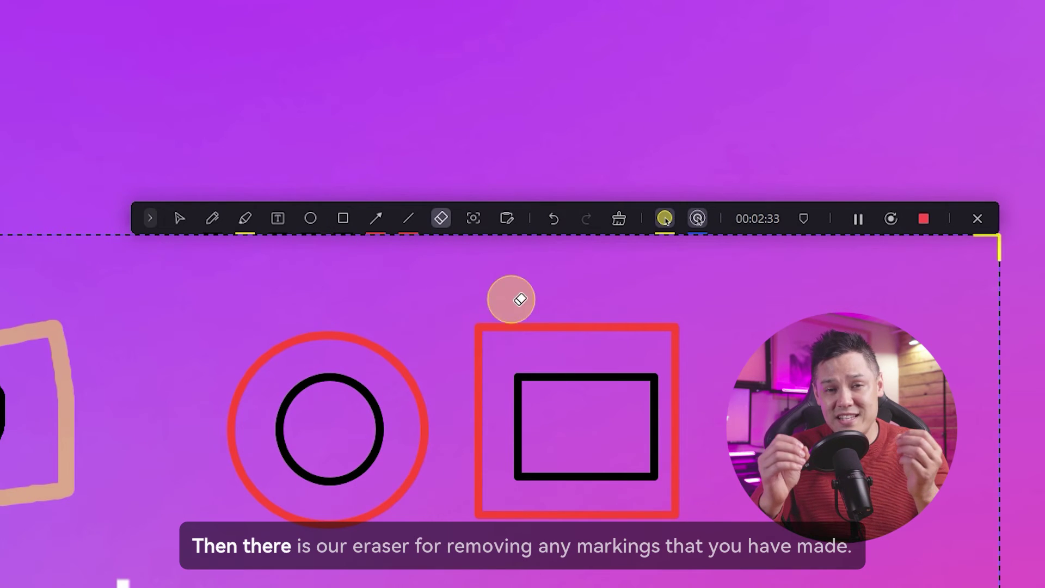
{"action": "left_click", "coordinate": [537, 326]}
{"action": "left_click", "coordinate": [549, 375]}
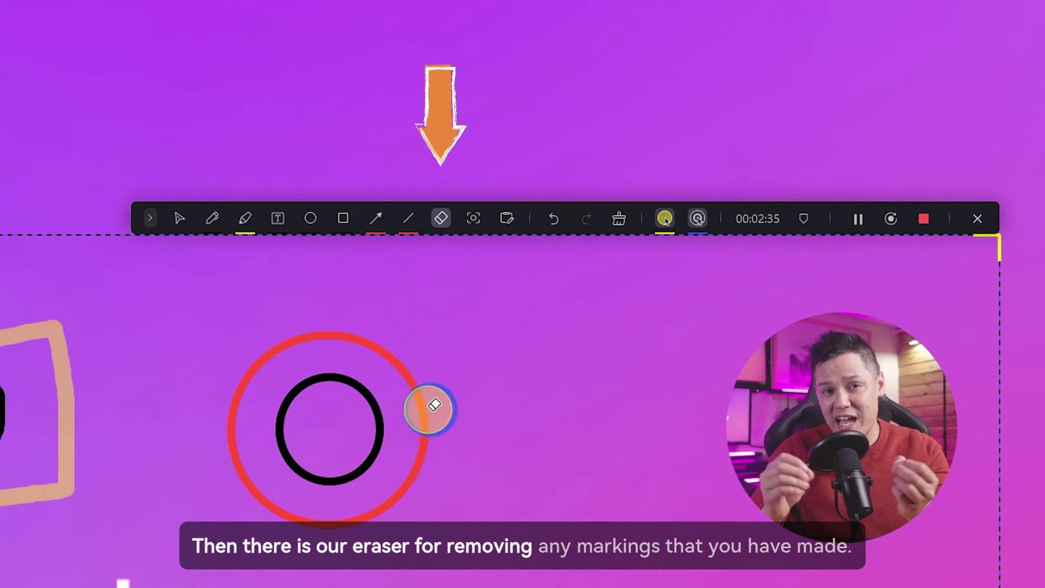
{"action": "left_click", "coordinate": [425, 410]}
{"action": "left_click", "coordinate": [381, 430]}
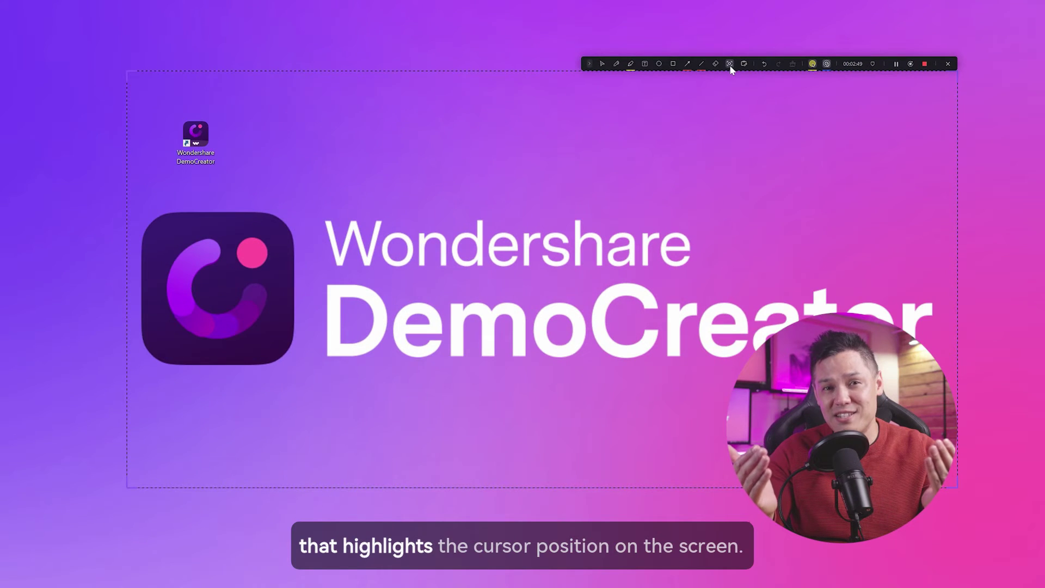
- Try the Spotlight dimming, turn it off, and bring up a blank whiteboard
{"action": "left_click", "coordinate": [475, 219]}
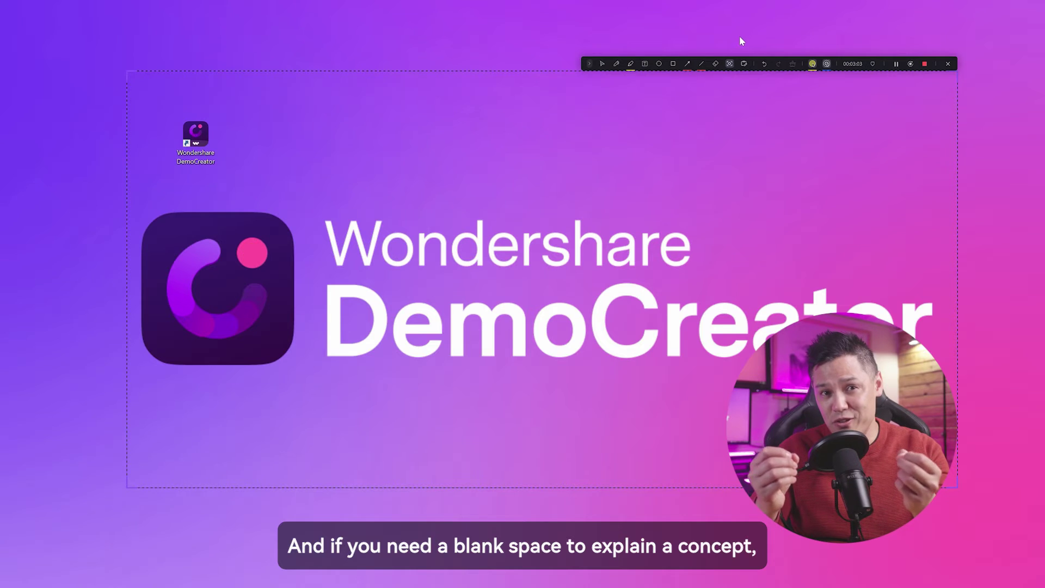
{"action": "left_click", "coordinate": [744, 64]}
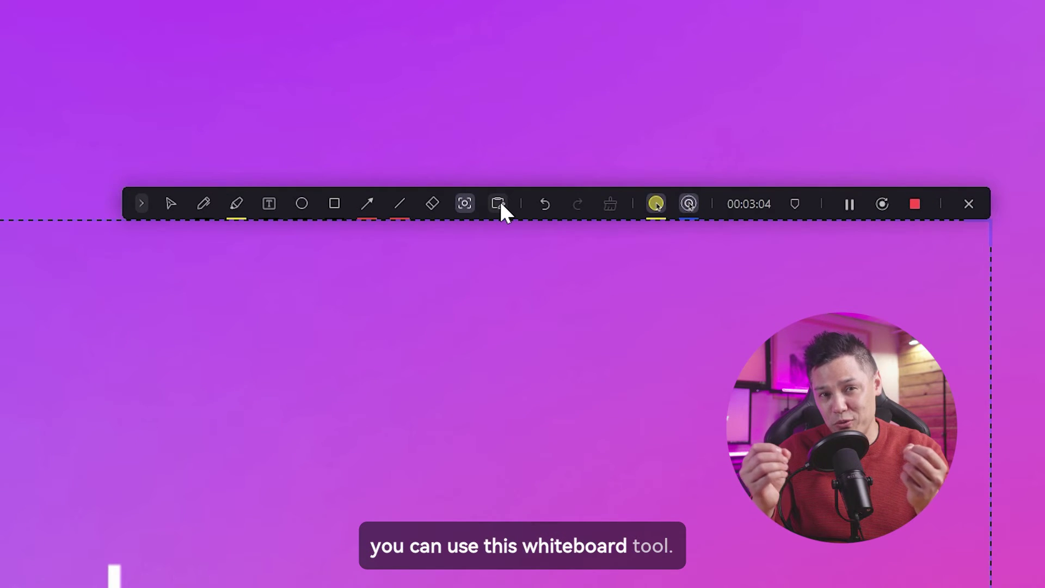
{"action": "left_click", "coordinate": [501, 203]}
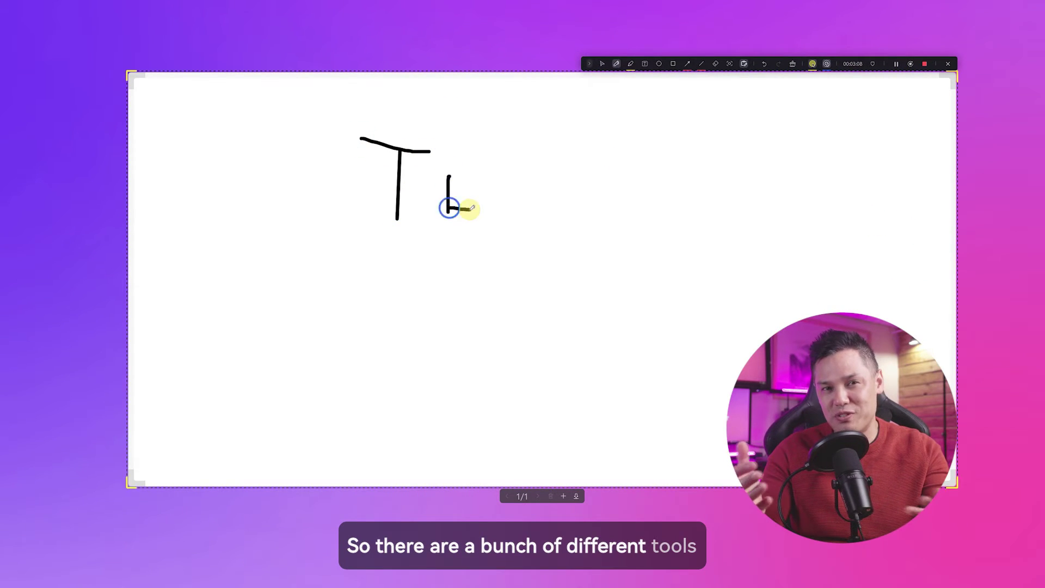
- Handwrite TEST on the whiteboard and select Multitrack recording and editing
{"action": "left_click_drag", "start_coordinate": [471, 209], "coordinate": [484, 210]}
{"action": "left_click_drag", "start_coordinate": [448, 193], "coordinate": [471, 192]}
{"action": "mouse_move", "coordinate": [448, 176]}
{"action": "left_mouse_down"}
{"action": "mouse_move", "coordinate": [486, 175]}
{"action": "mouse_move", "coordinate": [498, 213]}
{"action": "left_mouse_up"}
{"action": "left_click_drag", "start_coordinate": [538, 172], "coordinate": [593, 173]}
{"action": "left_click_drag", "start_coordinate": [575, 173], "coordinate": [575, 211]}
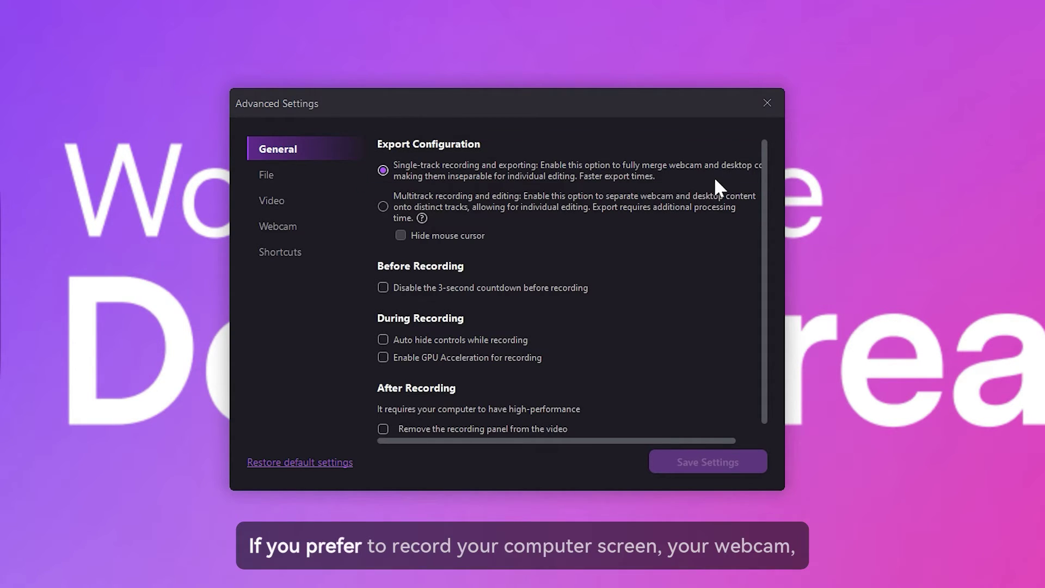
{"action": "left_click", "coordinate": [383, 206]}
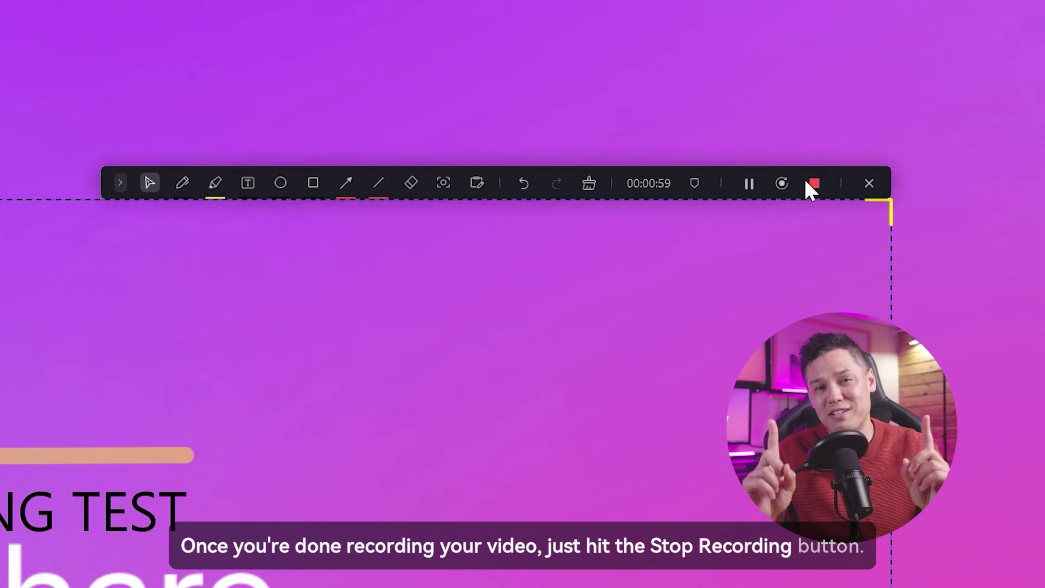
- Stop the recording and show the Cursor category of the editor's Effects
{"action": "left_click", "coordinate": [809, 184]}
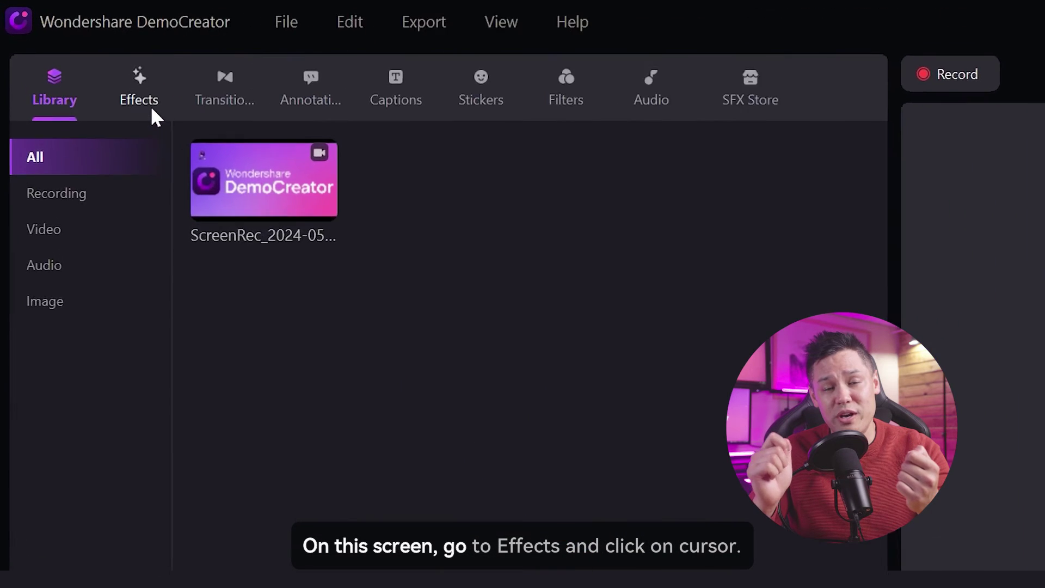
{"action": "left_click", "coordinate": [53, 35]}
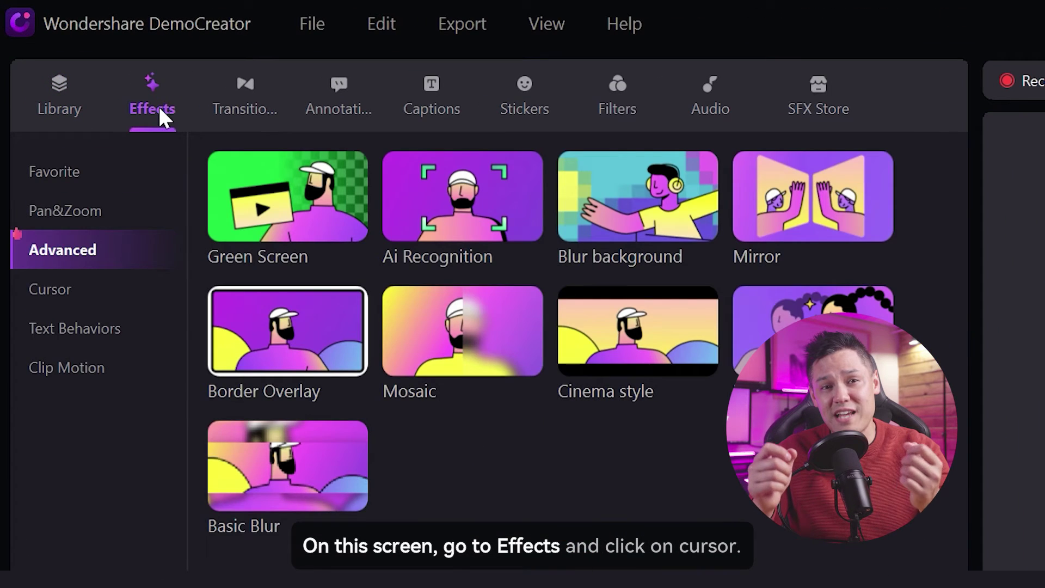
{"action": "left_click", "coordinate": [121, 308]}
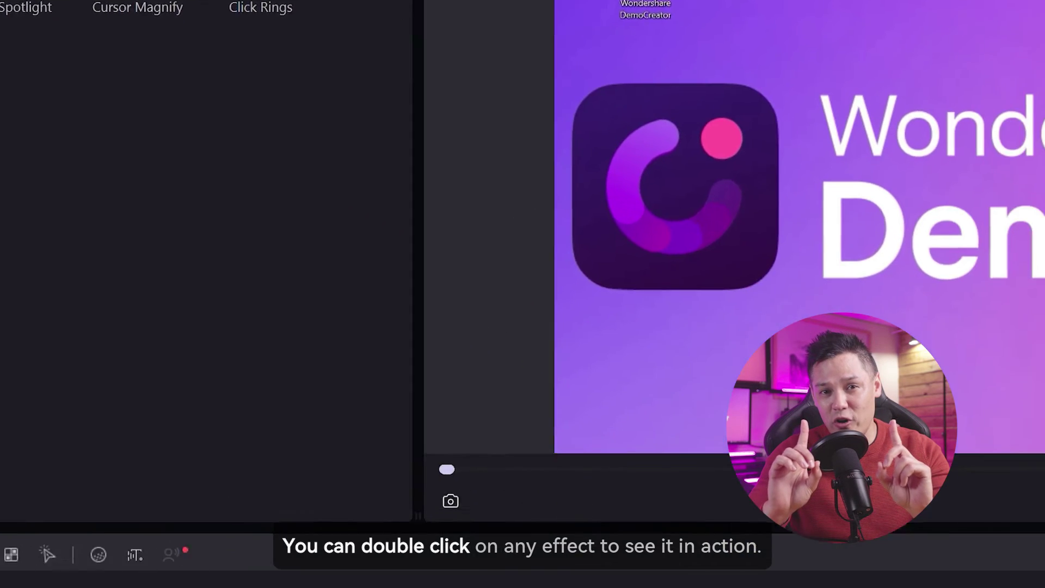
- Preview Cursor Highlight, close the preview, and drag the effect onto the recorded clip
{"action": "double_click", "coordinate": [337, 228]}
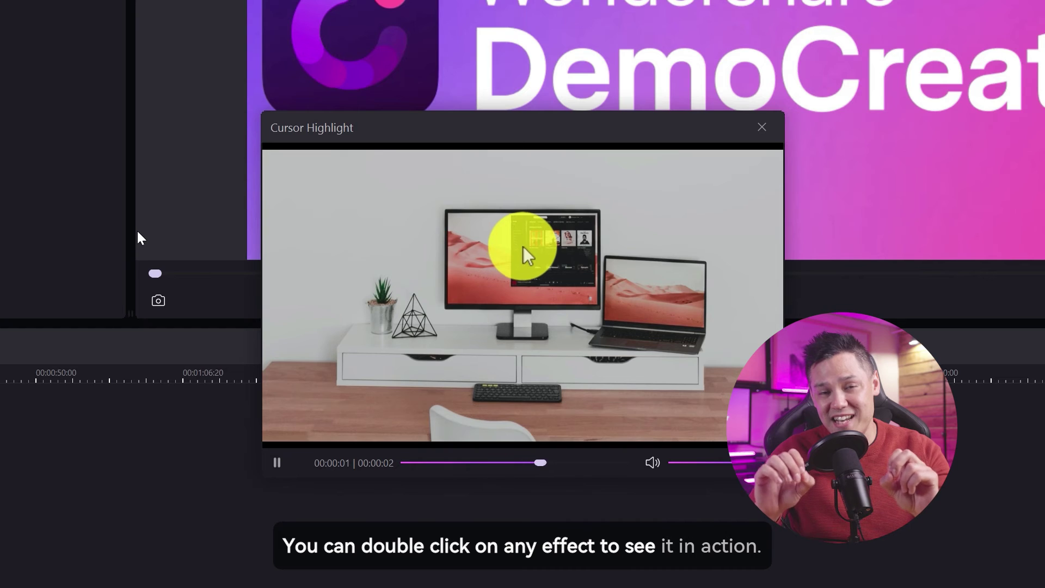
{"action": "key", "text": "Escape"}
{"action": "left_click_drag", "start_coordinate": [99, 87], "coordinate": [111, 547]}
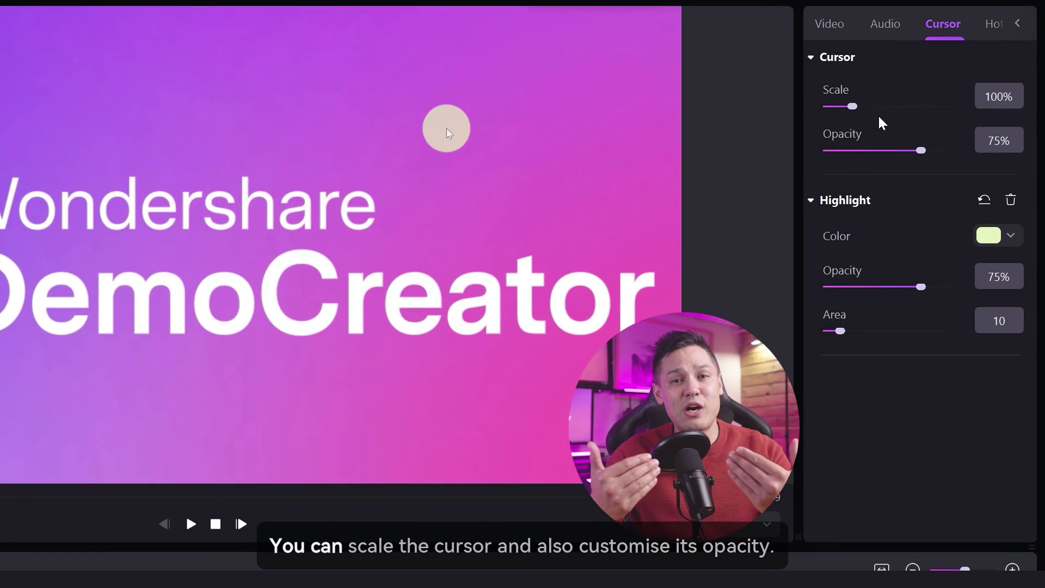
- Set cursor scale to 500% and opacity to 76%, with a light blue highlight and adjusted highlight opacity
{"action": "left_click_drag", "start_coordinate": [859, 109], "coordinate": [953, 107]}
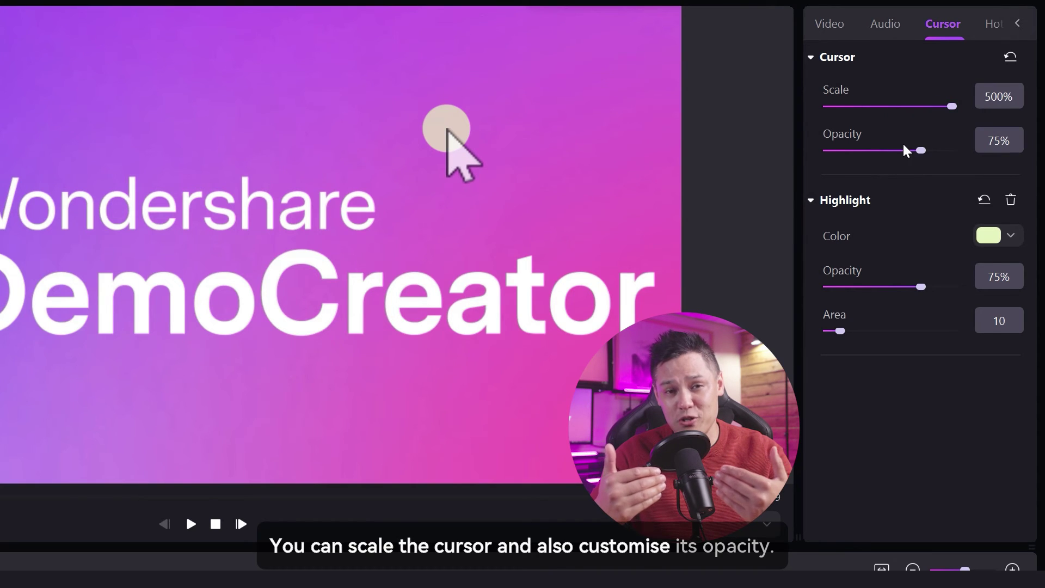
{"action": "mouse_move", "coordinate": [921, 151]}
{"action": "left_mouse_down"}
{"action": "mouse_move", "coordinate": [858, 151]}
{"action": "mouse_move", "coordinate": [922, 150]}
{"action": "left_mouse_up"}
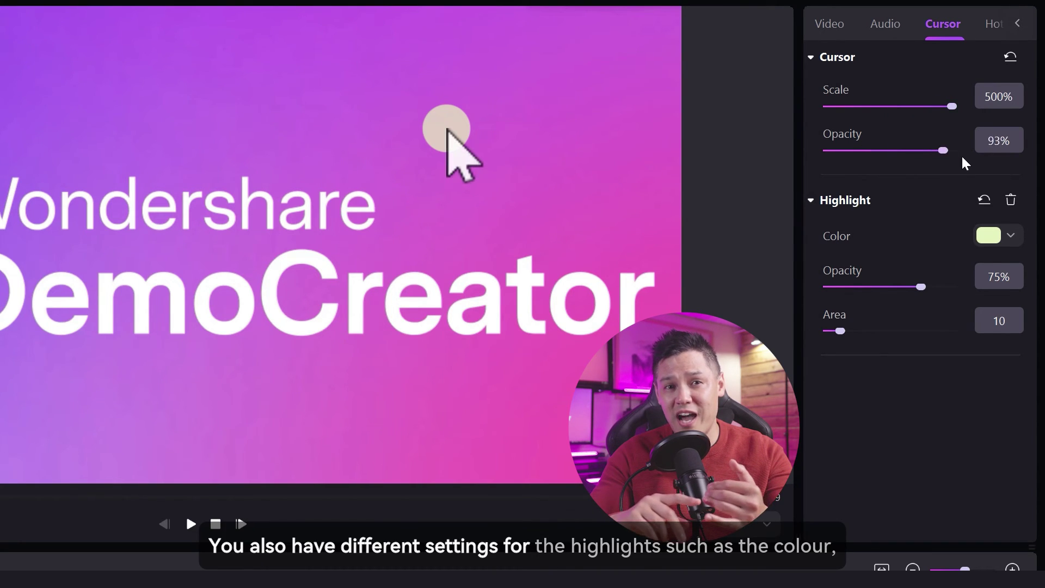
{"action": "left_click", "coordinate": [1011, 235]}
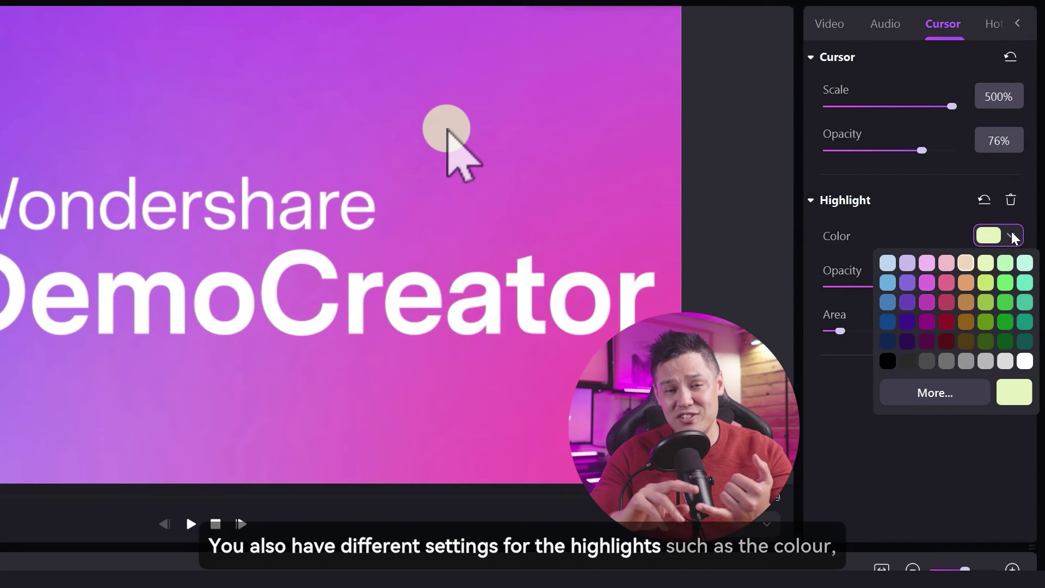
{"action": "left_click", "coordinate": [985, 321]}
{"action": "left_click", "coordinate": [1010, 237]}
{"action": "left_click", "coordinate": [908, 275]}
{"action": "mouse_move", "coordinate": [921, 287]}
{"action": "left_mouse_down"}
{"action": "mouse_move", "coordinate": [949, 294]}
{"action": "mouse_move", "coordinate": [900, 289]}
{"action": "left_mouse_up"}
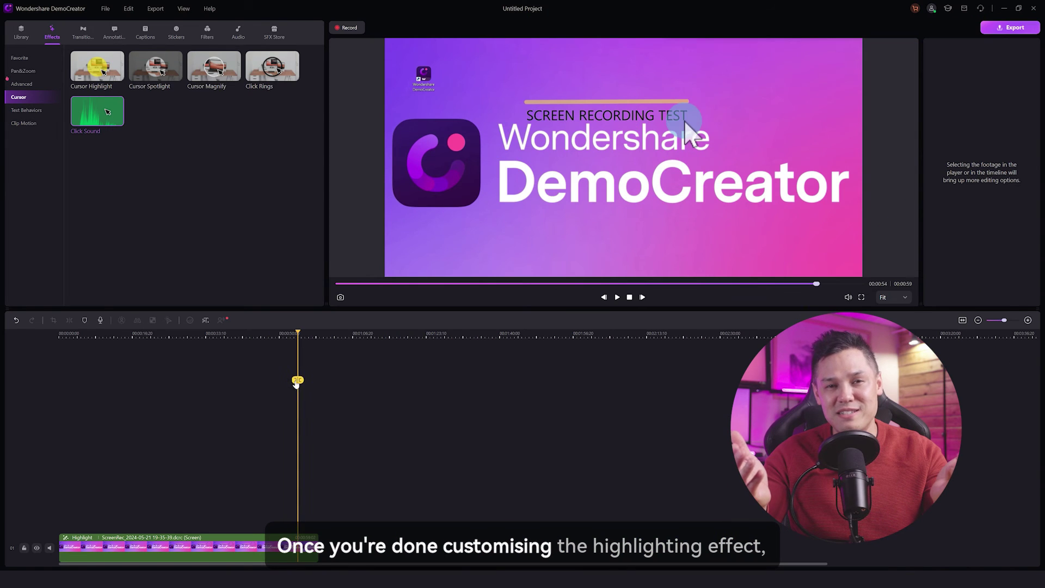
- Move the playhead back to 00:00:52 and play the preview to check the highlight
{"action": "left_click_drag", "start_coordinate": [297, 382], "coordinate": [288, 384]}
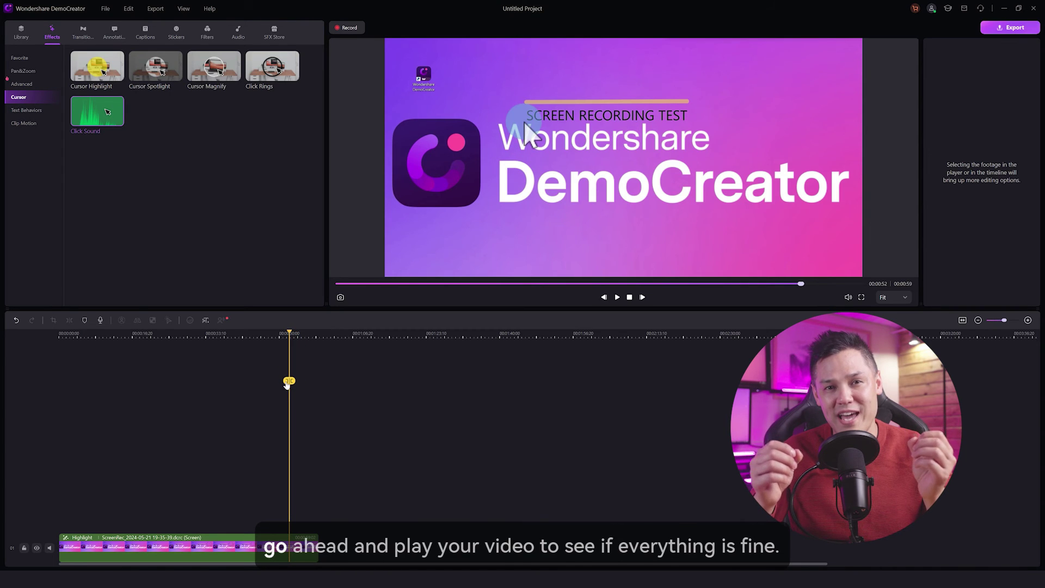
{"action": "left_click", "coordinate": [618, 298]}
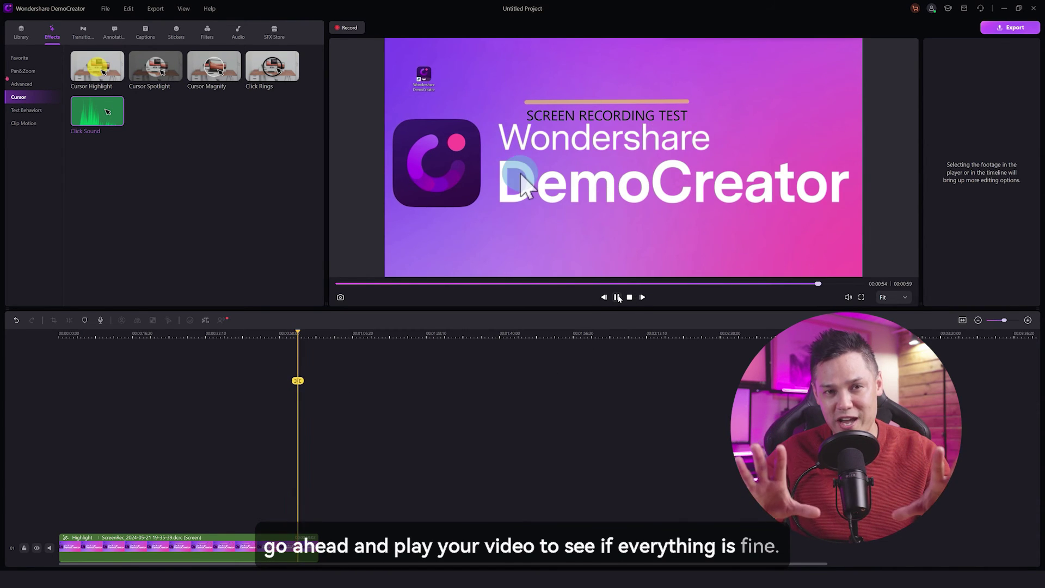